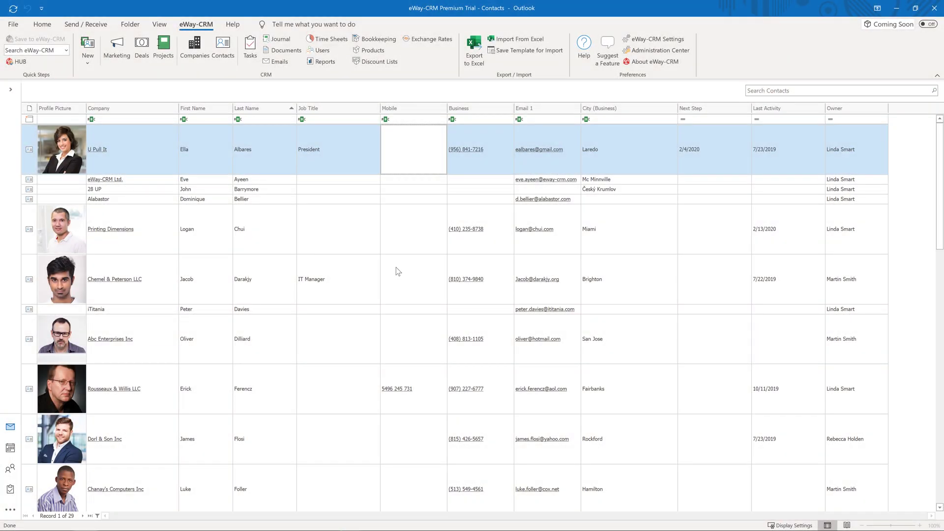
# - Open the Contacts Type drop-down for editing in the eWay-CRM Admin Center's Drop-Down Menus
pyautogui.click(675, 52)
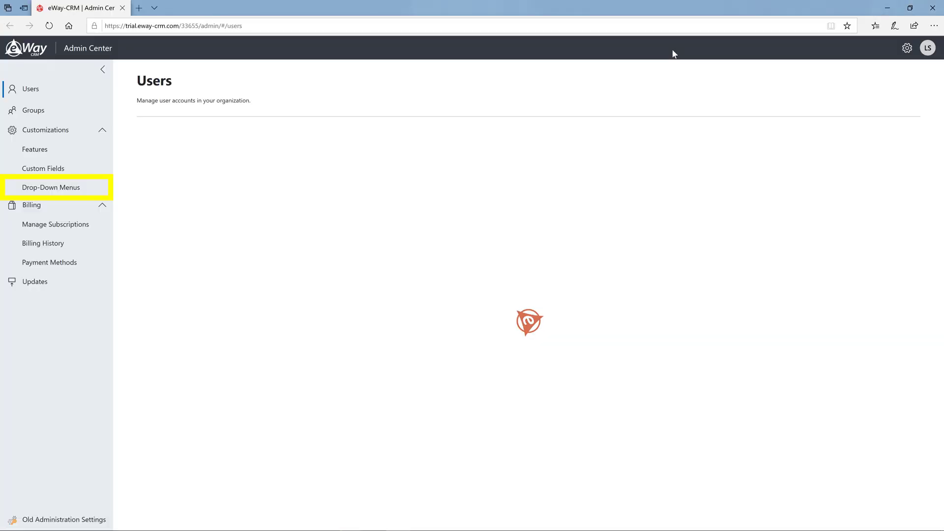
pyautogui.click(84, 189)
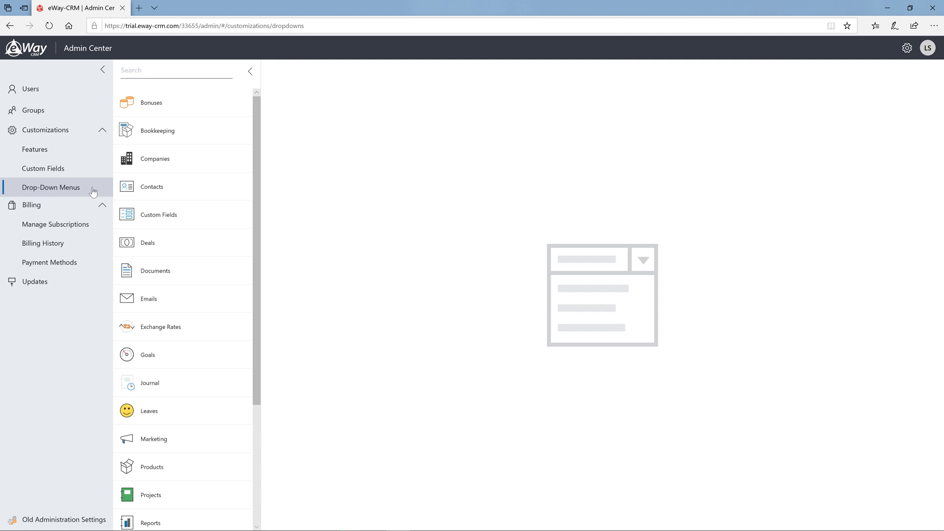
pyautogui.click(216, 188)
pyautogui.moveTo(368, 295)
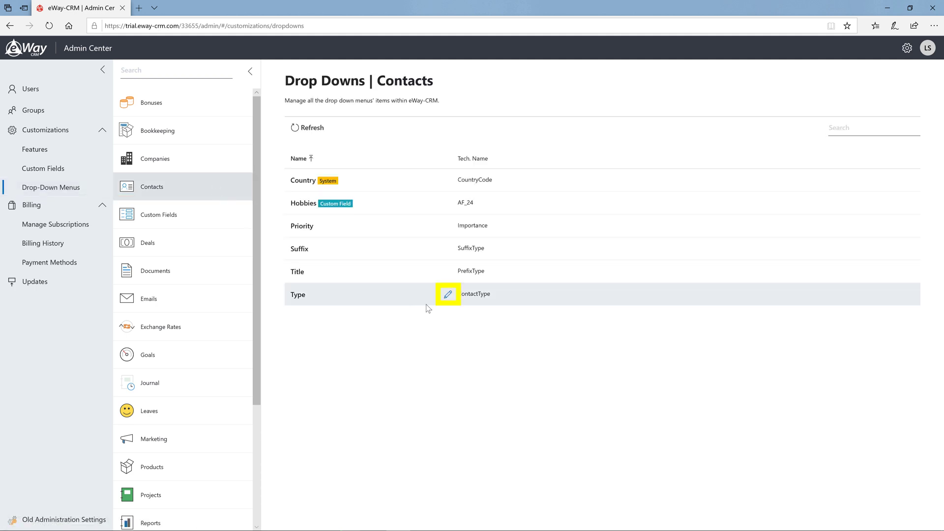
pyautogui.click(448, 295)
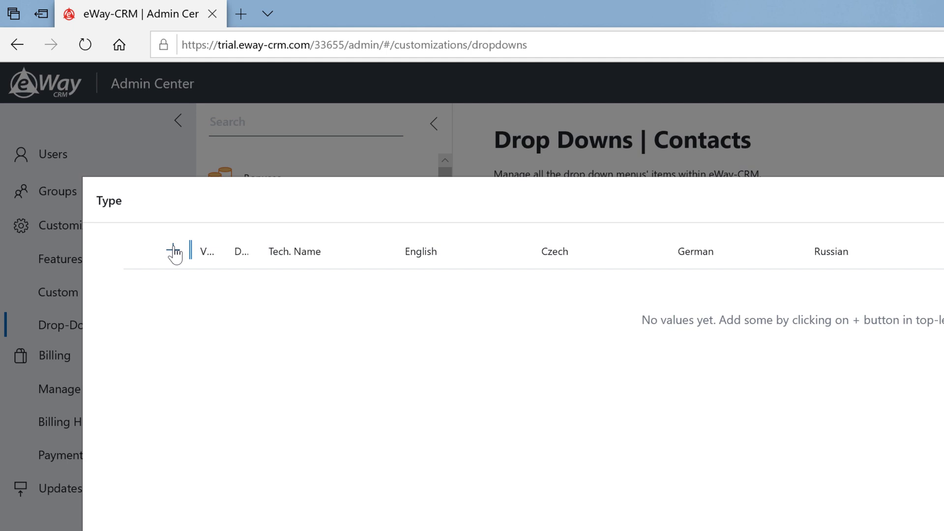
# - Add Type values Customer and Supplier, make Customer the default, and save
pyautogui.click(173, 251)
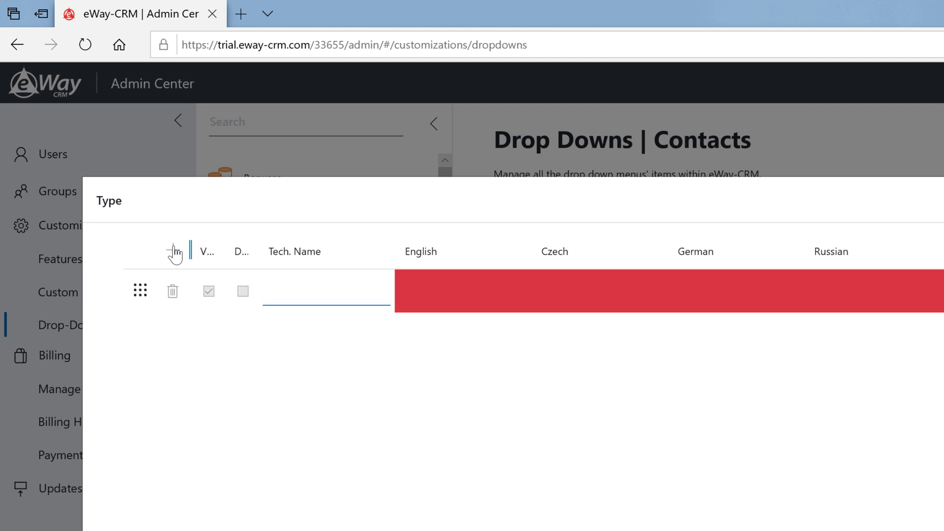
pyautogui.write('Customer')
pyautogui.press('Return')
pyautogui.click(173, 250)
pyautogui.write('Supplier')
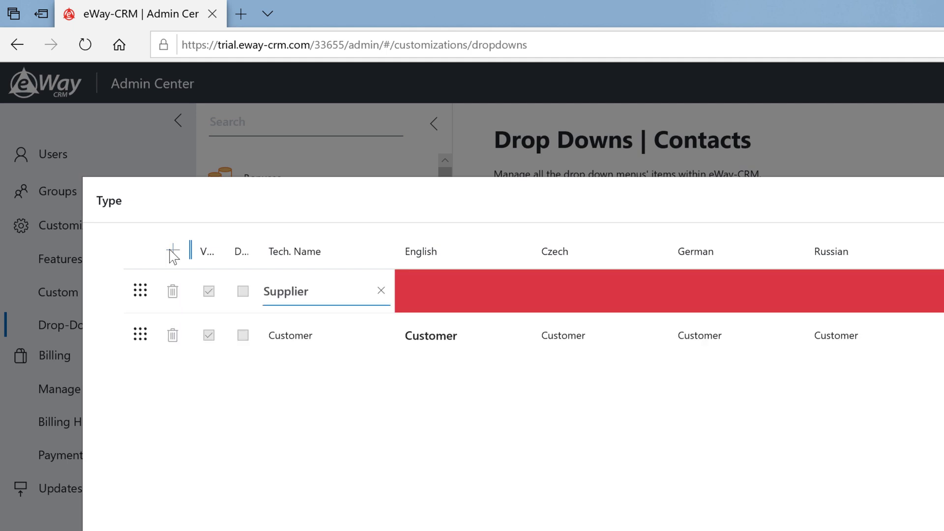
pyautogui.press('Return')
pyautogui.moveTo(140, 291); pyautogui.dragTo(135, 341)
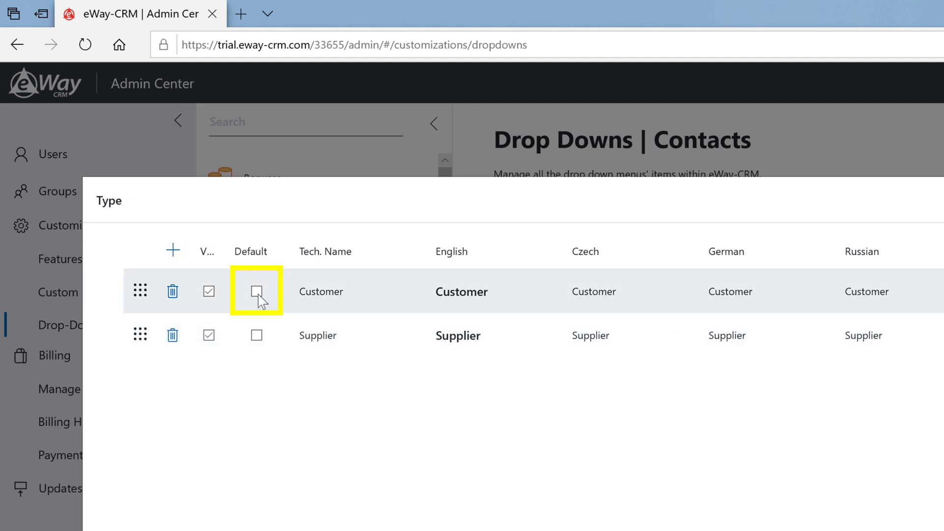
pyautogui.click(256, 292)
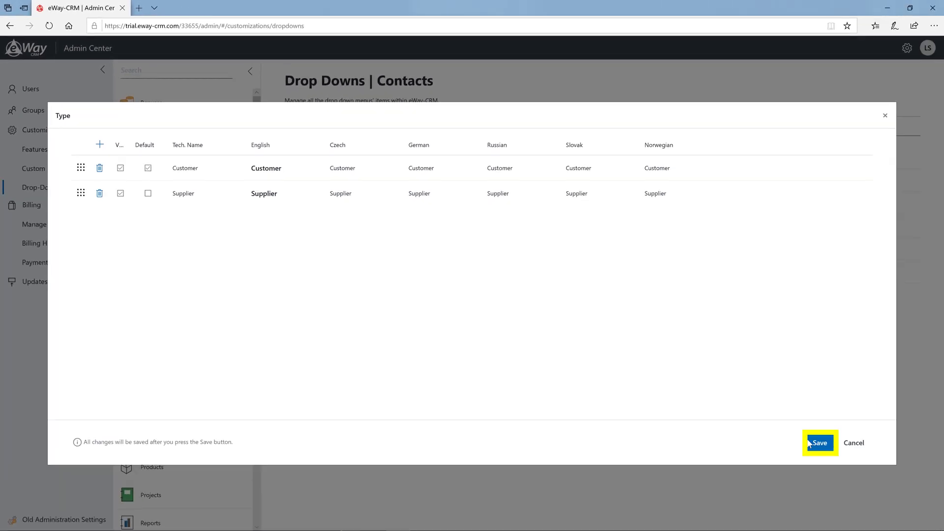
pyautogui.click(818, 444)
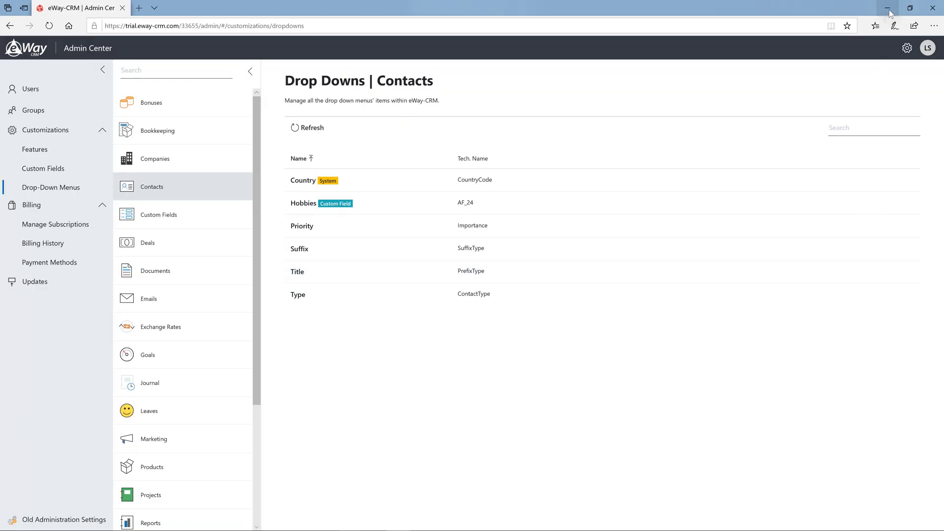
# - Create a new contact, enter Design a Form, and place Hobbies below the phone numbers
pyautogui.click(888, 9)
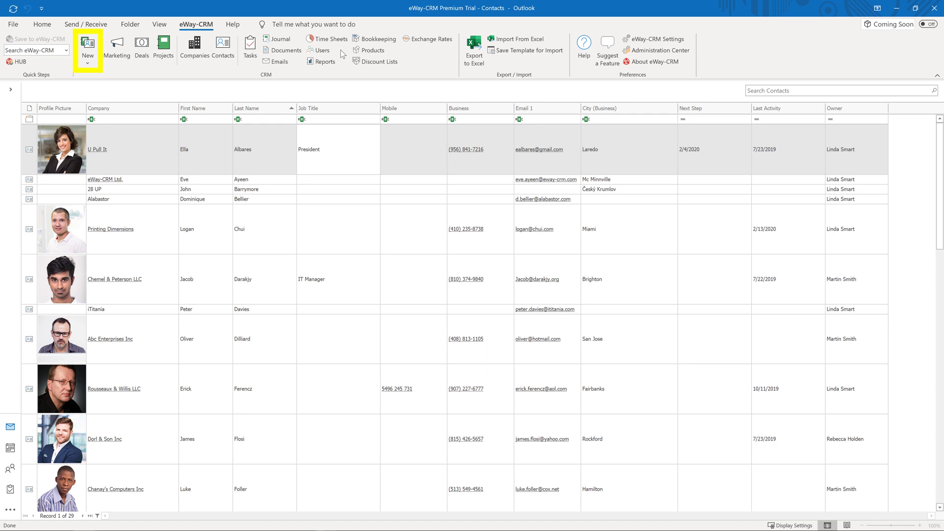
pyautogui.click(89, 63)
pyautogui.click(106, 136)
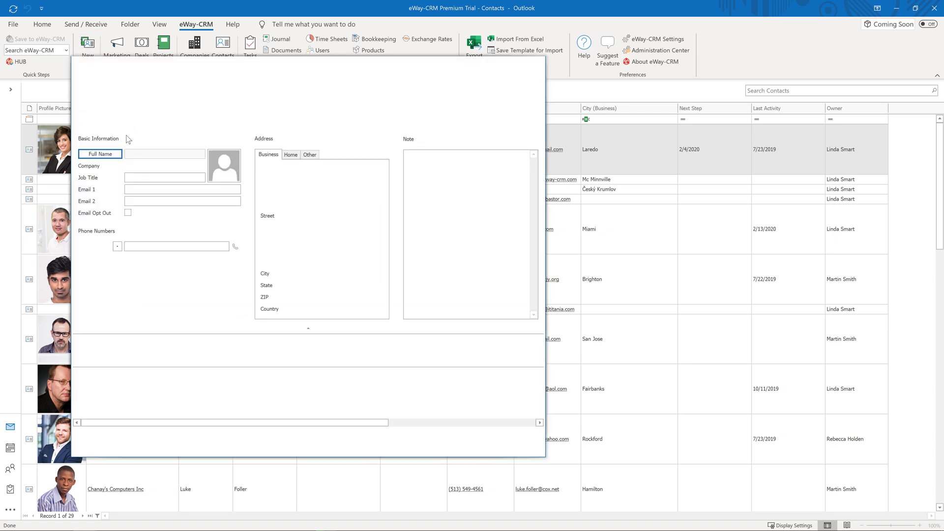
pyautogui.click(161, 81)
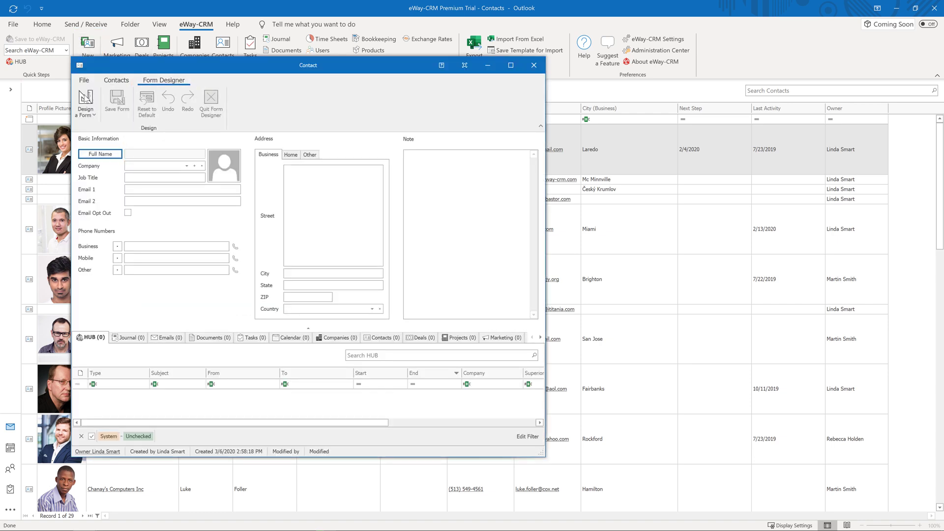
pyautogui.click(86, 101)
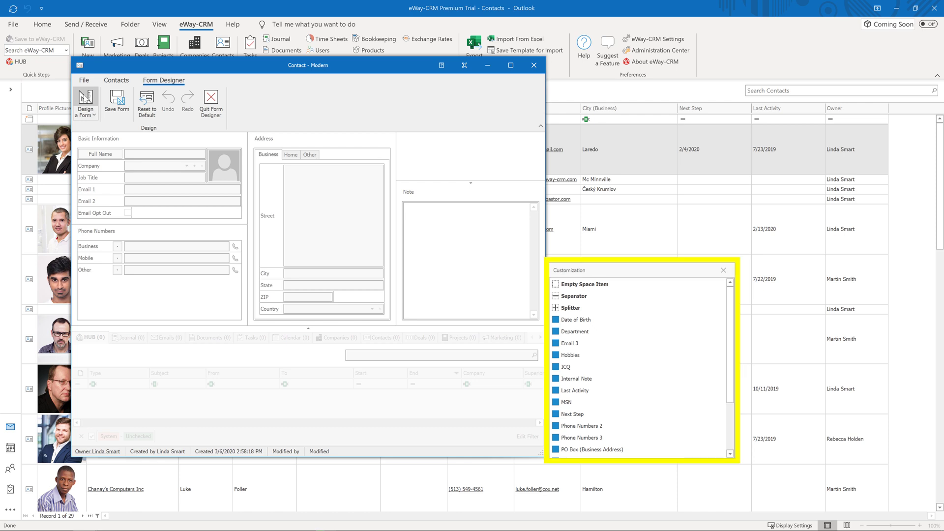
pyautogui.moveTo(735, 319)
pyautogui.mouseDown()
pyautogui.moveTo(735, 374)
pyautogui.moveTo(729, 306)
pyautogui.mouseUp()
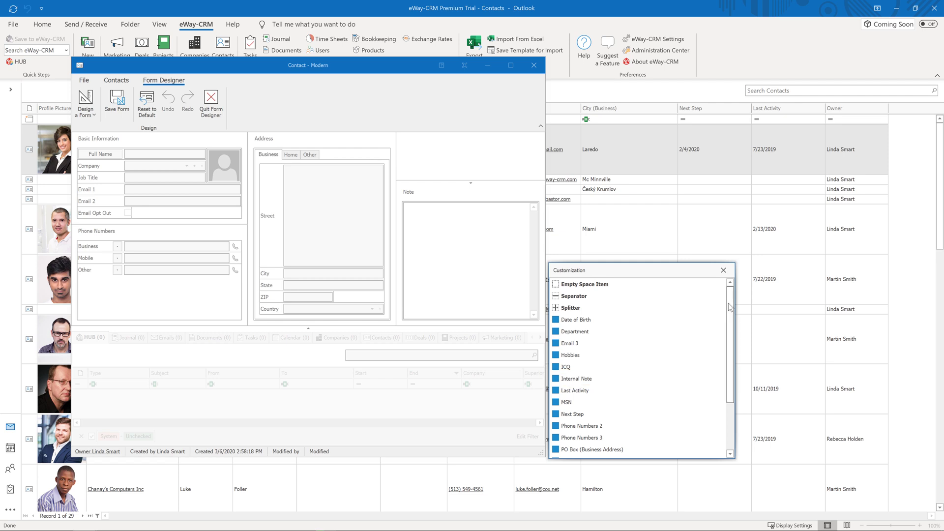
pyautogui.moveTo(583, 355)
pyautogui.mouseDown()
pyautogui.moveTo(470, 175)
pyautogui.moveTo(441, 323)
pyautogui.moveTo(223, 216)
pyautogui.moveTo(160, 325)
pyautogui.mouseUp()
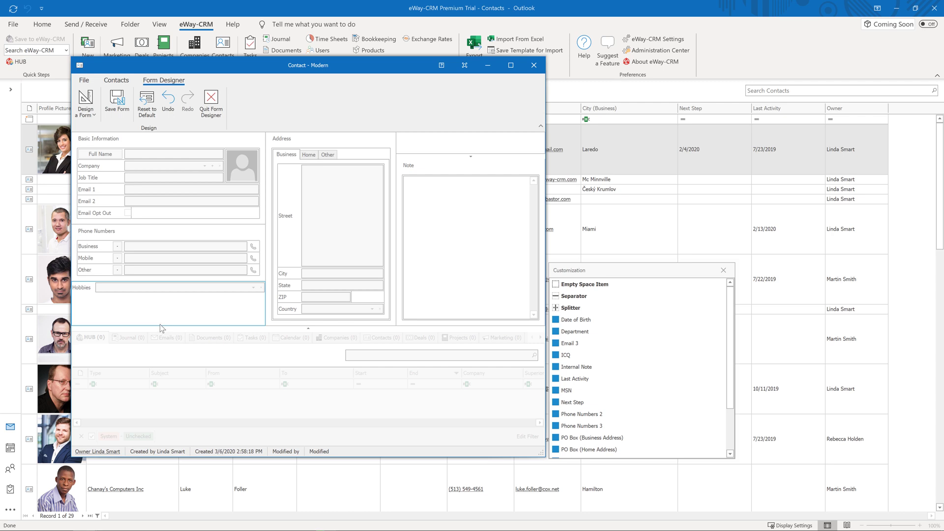
# - Group Hobbies into a new 'Personal Data' group and add Date of Birth to it
pyautogui.rightClick(147, 304)
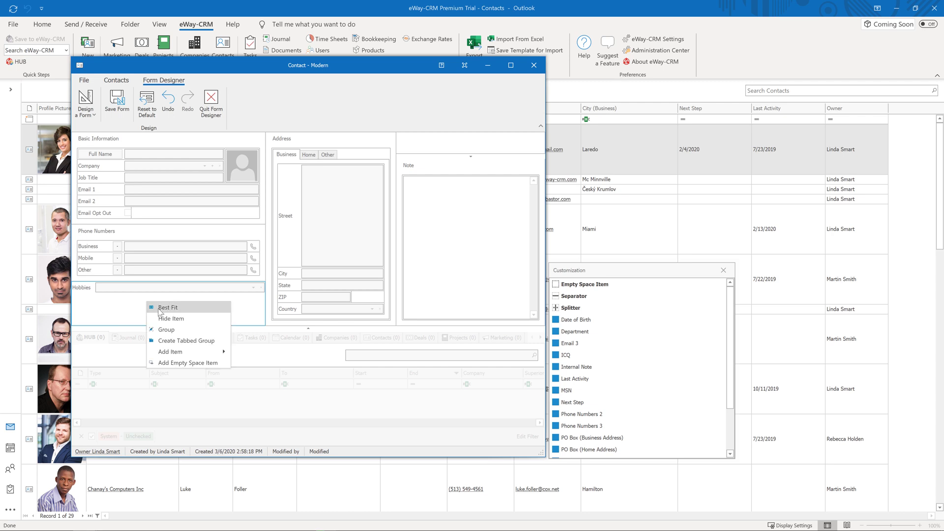
pyautogui.click(184, 330)
pyautogui.rightClick(126, 287)
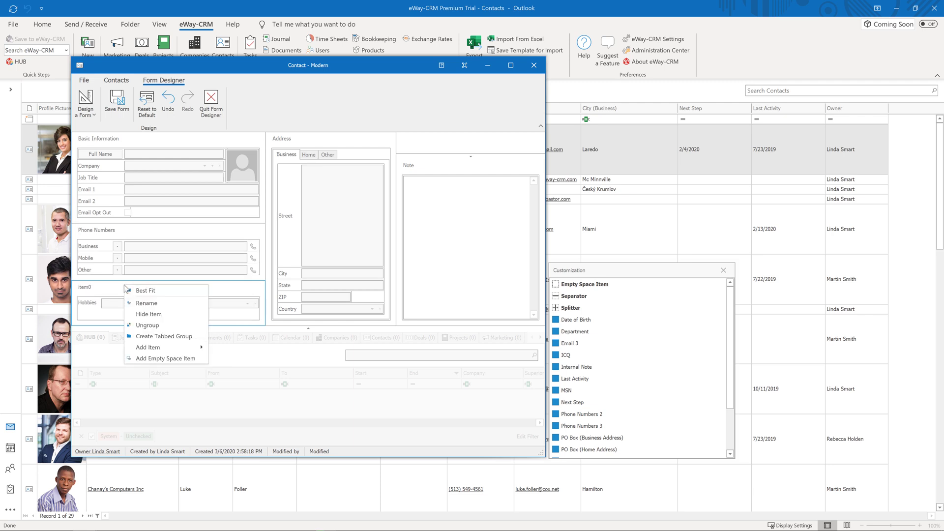
pyautogui.click(151, 303)
pyautogui.write('Per')
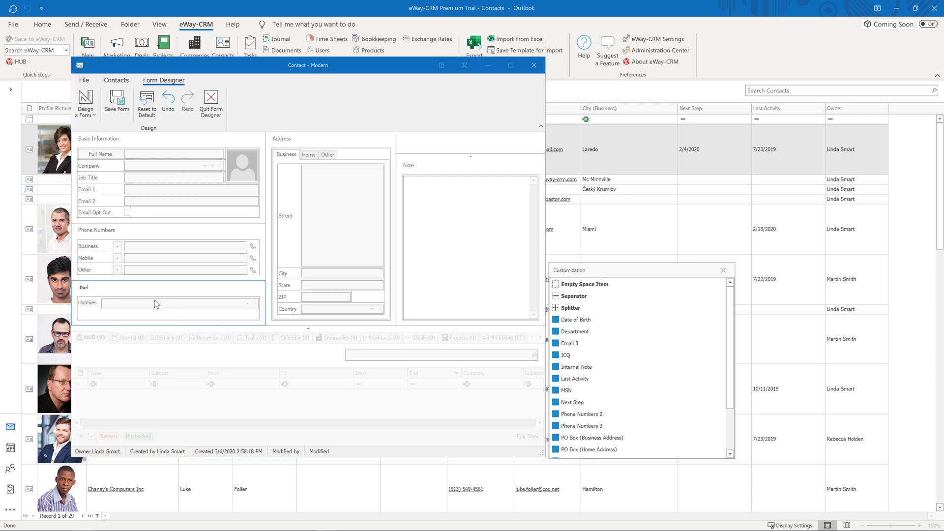
pyautogui.write('sonal Data')
pyautogui.press('Return')
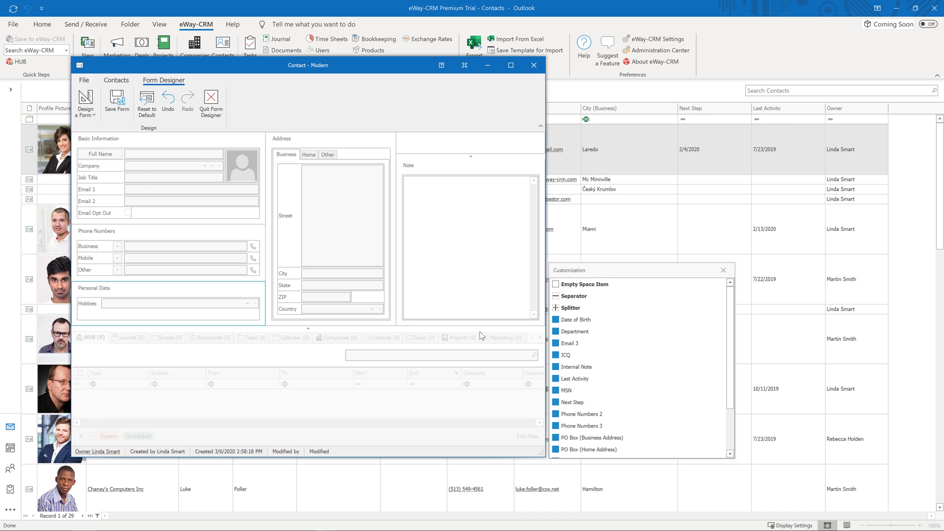
pyautogui.moveTo(574, 319); pyautogui.dragTo(170, 316)
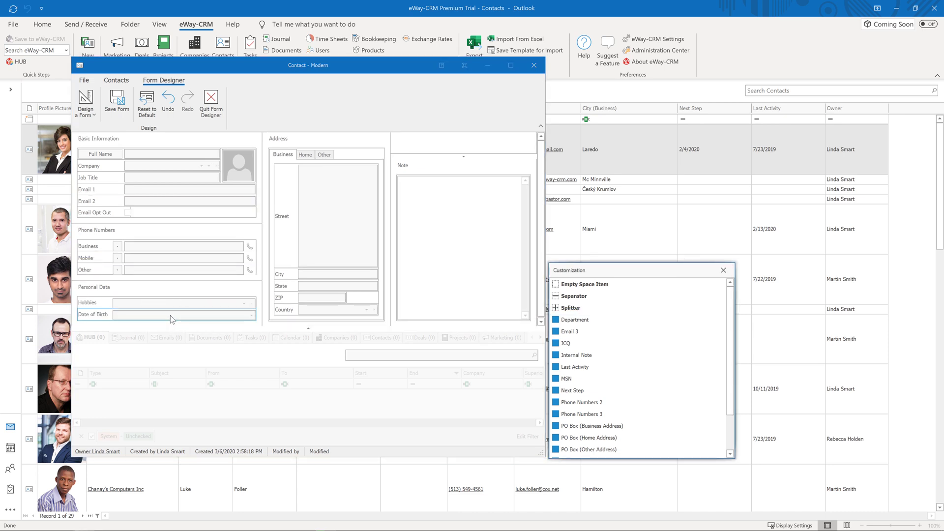
# - Remove Email 2 and Other phone, and place Type plus a spacer beside Email Opt Out
pyautogui.moveTo(171, 315); pyautogui.dragTo(613, 367)
pyautogui.moveTo(174, 203); pyautogui.dragTo(634, 344)
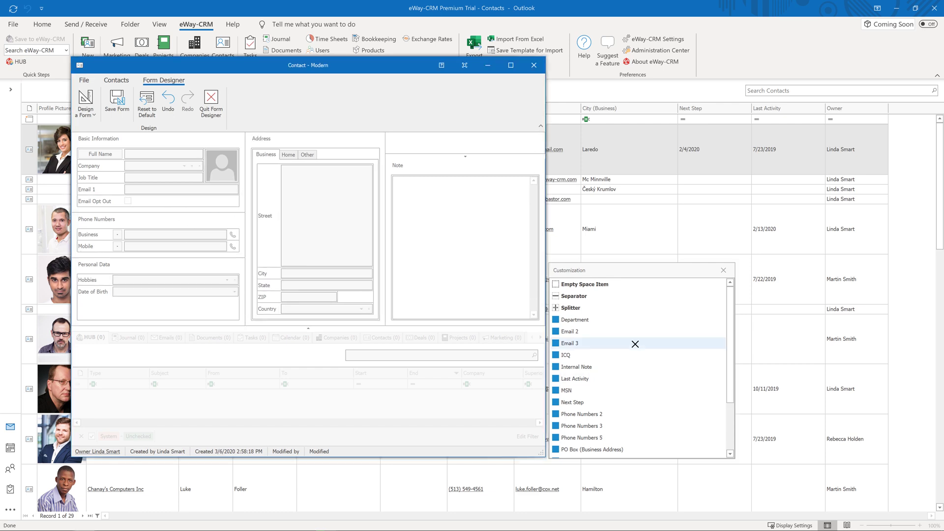
pyautogui.scroll(-2, 729, 368)
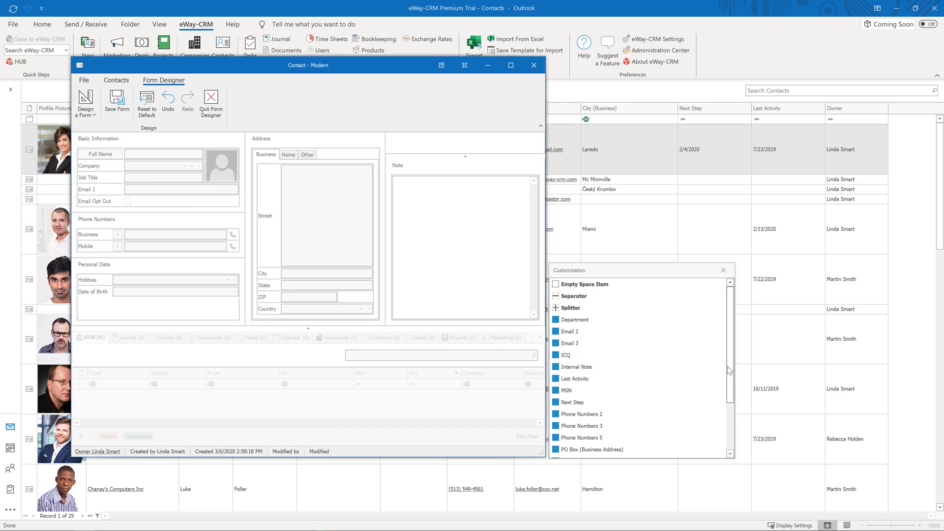
pyautogui.moveTo(614, 438); pyautogui.dragTo(214, 208)
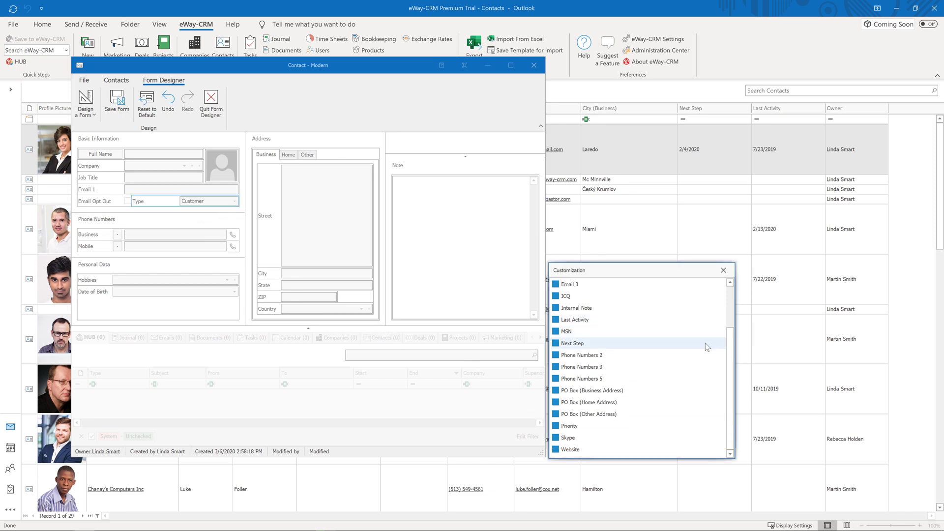
pyautogui.scroll(3, 728, 346)
pyautogui.moveTo(582, 284); pyautogui.dragTo(157, 197)
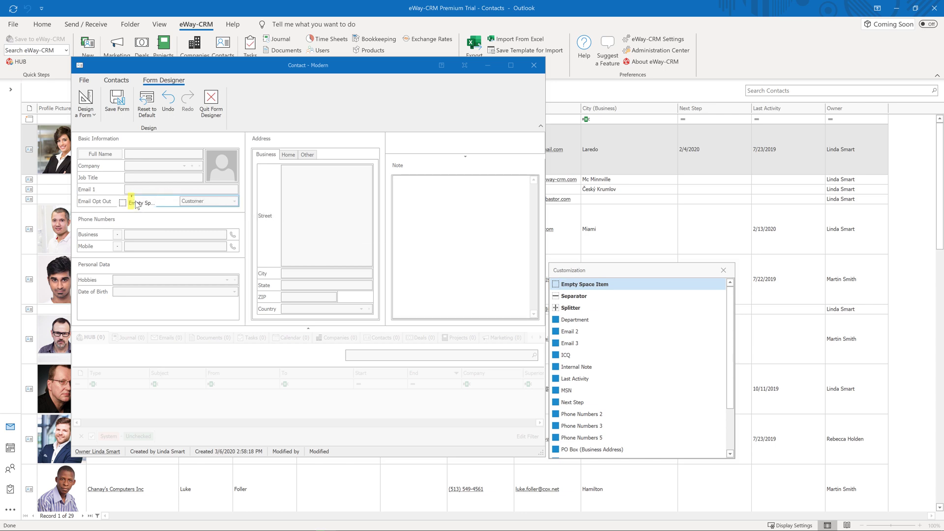
pyautogui.moveTo(158, 197)
pyautogui.mouseDown()
pyautogui.moveTo(136, 206)
pyautogui.moveTo(150, 203)
pyautogui.mouseUp()
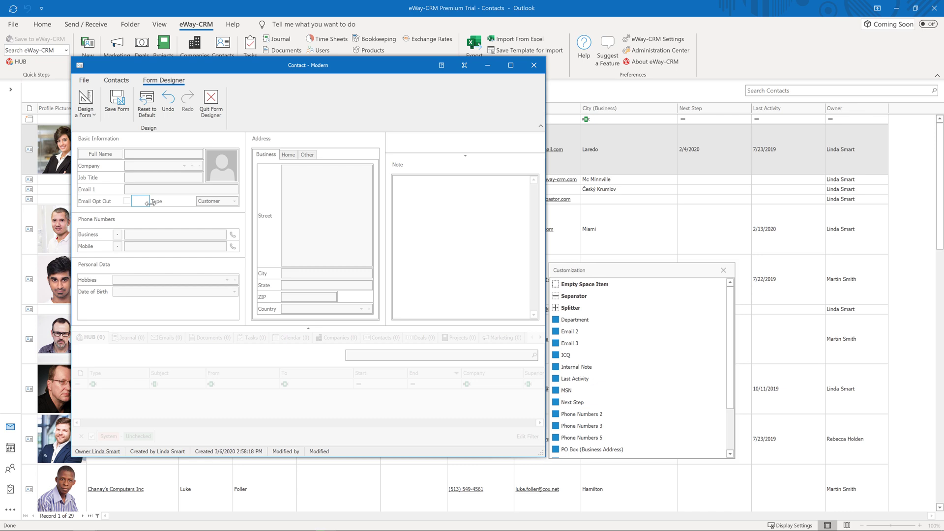
# - Save the form as layout 'Form 01', assigned to the Customer contact type under Advanced
pyautogui.click(117, 101)
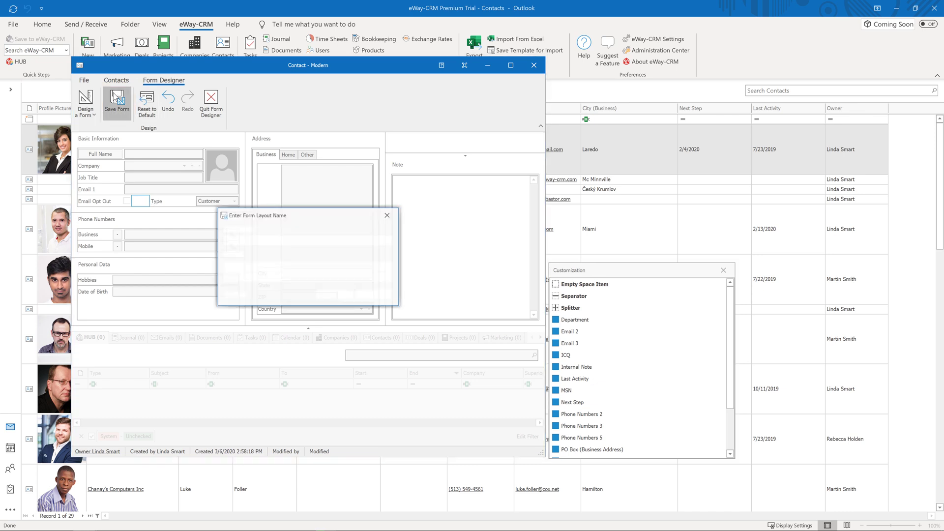
pyautogui.write('Form 01')
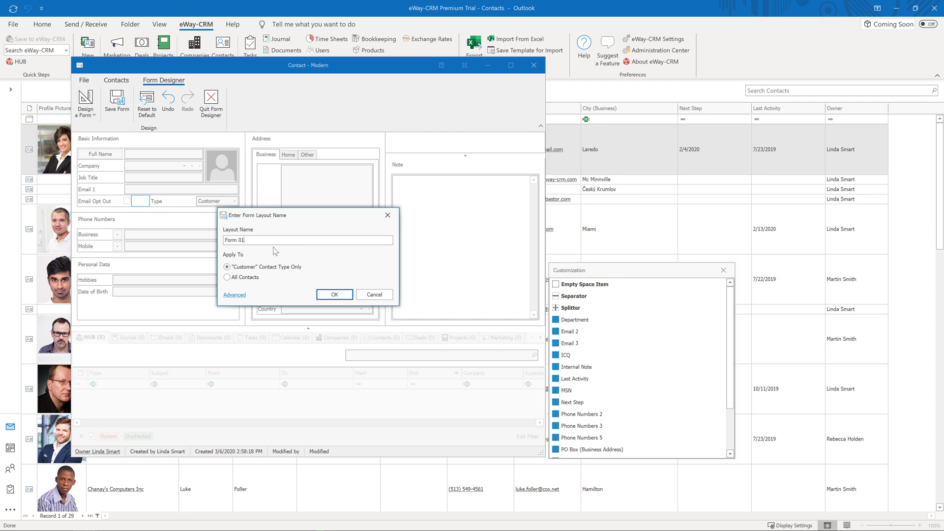
pyautogui.click(246, 295)
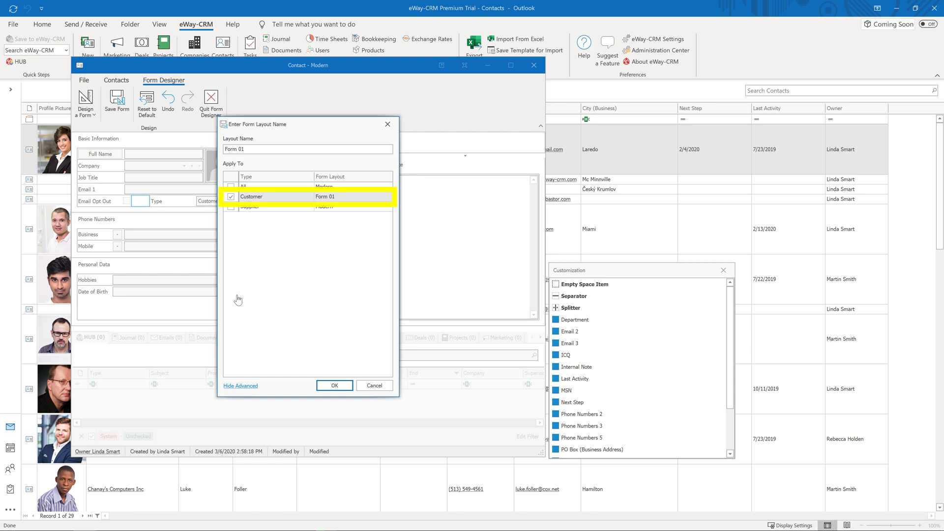
pyautogui.click(333, 386)
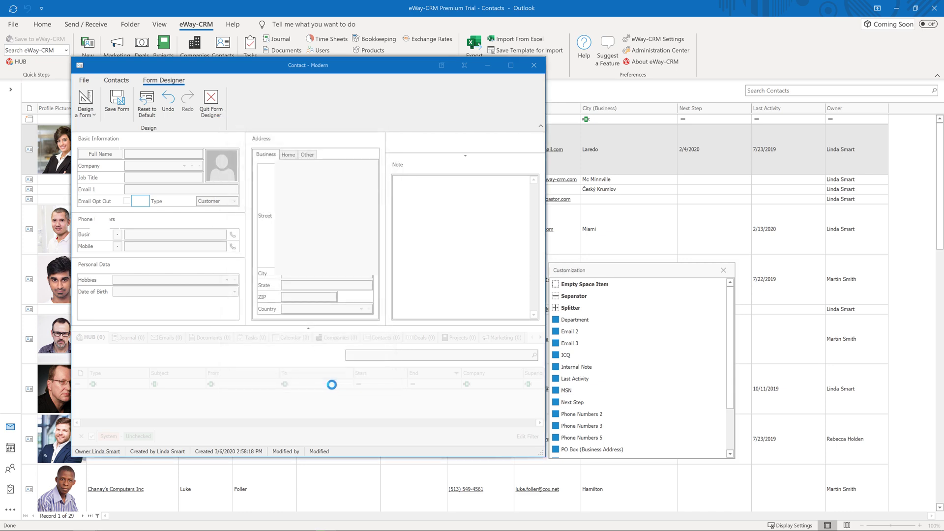
# - Redesign the form without the Personal Data group and with an Internal Note field
pyautogui.click(86, 99)
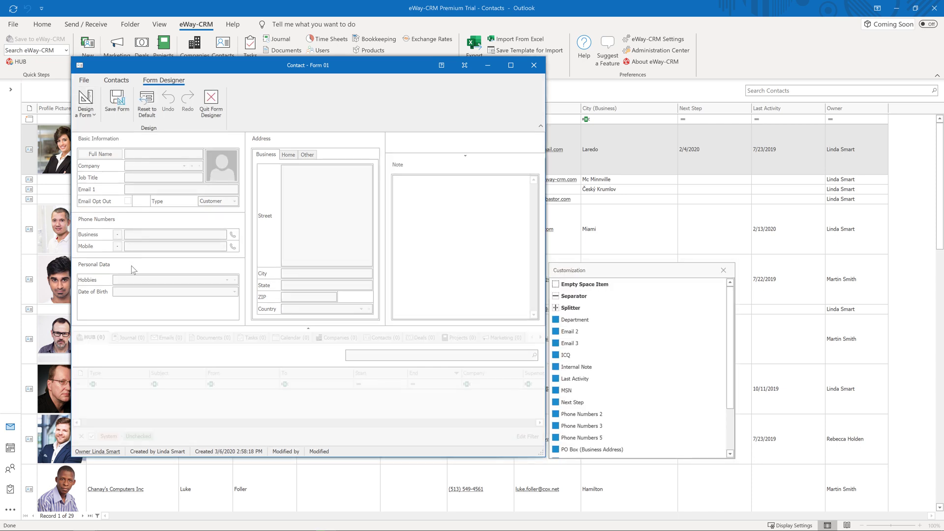
pyautogui.click(132, 270)
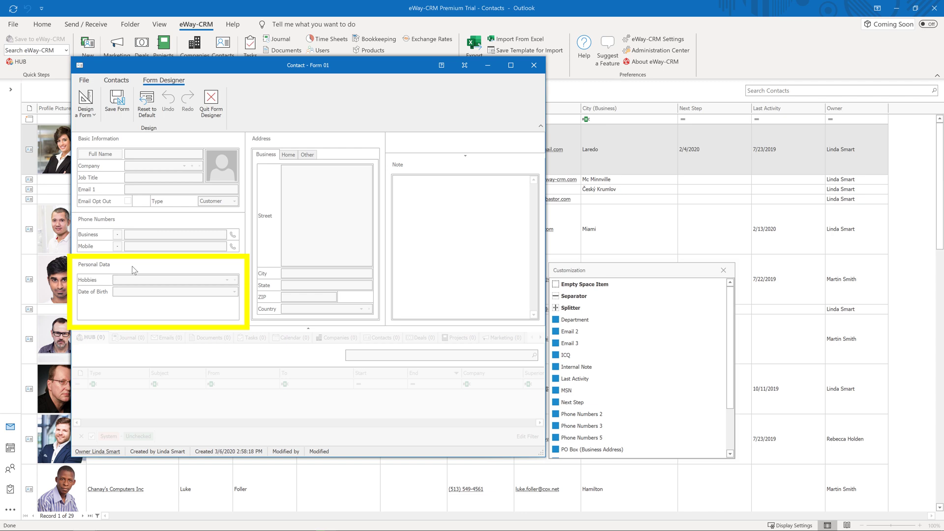
pyautogui.moveTo(133, 270); pyautogui.dragTo(643, 378)
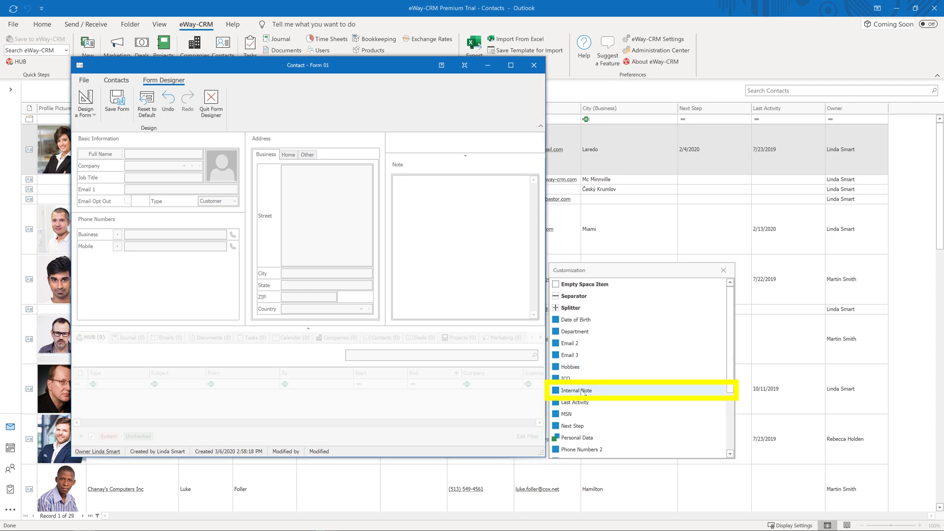
pyautogui.moveTo(582, 393); pyautogui.dragTo(221, 325)
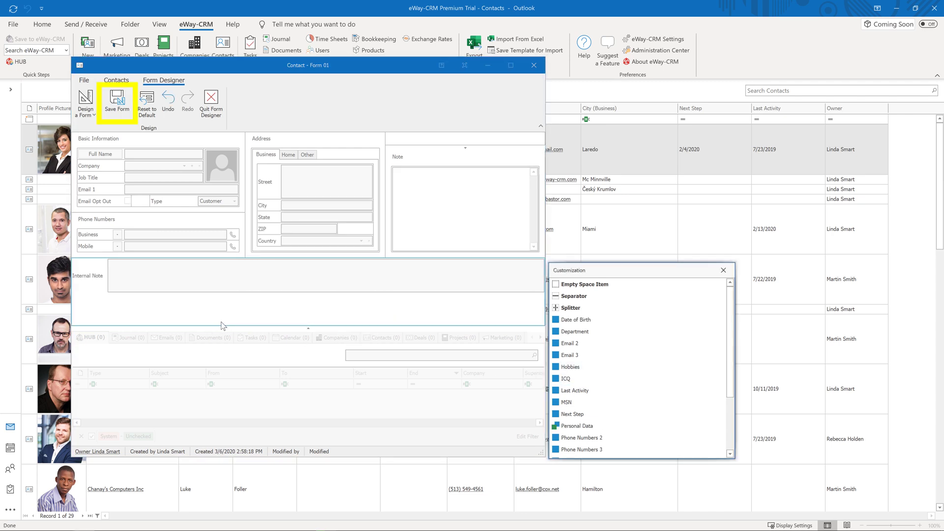
# - Save this layout as 'Form 02', assigned to the Supplier contact type
pyautogui.click(118, 101)
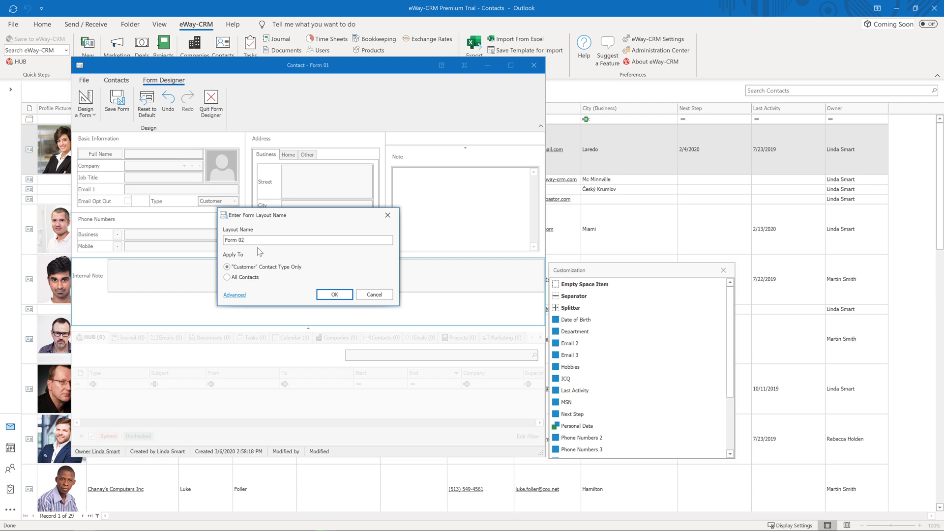
pyautogui.click(231, 296)
pyautogui.click(230, 196)
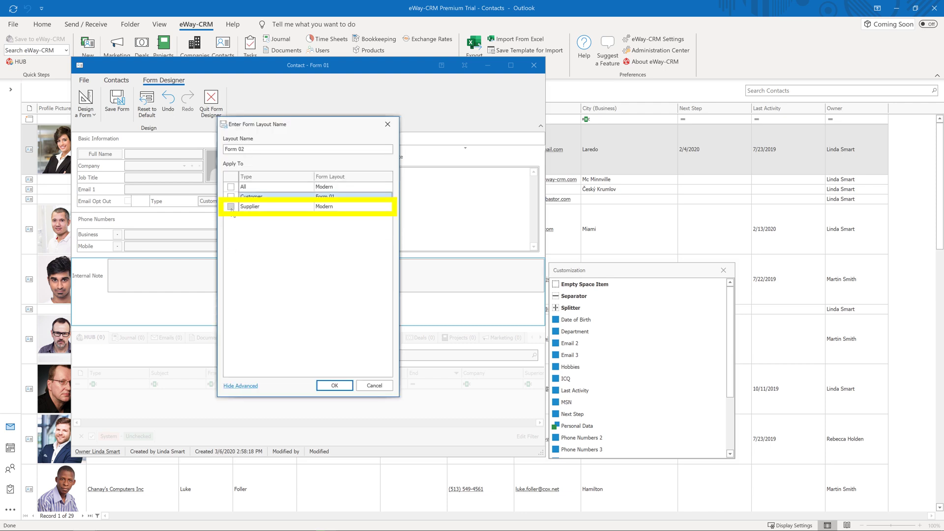
pyautogui.click(336, 385)
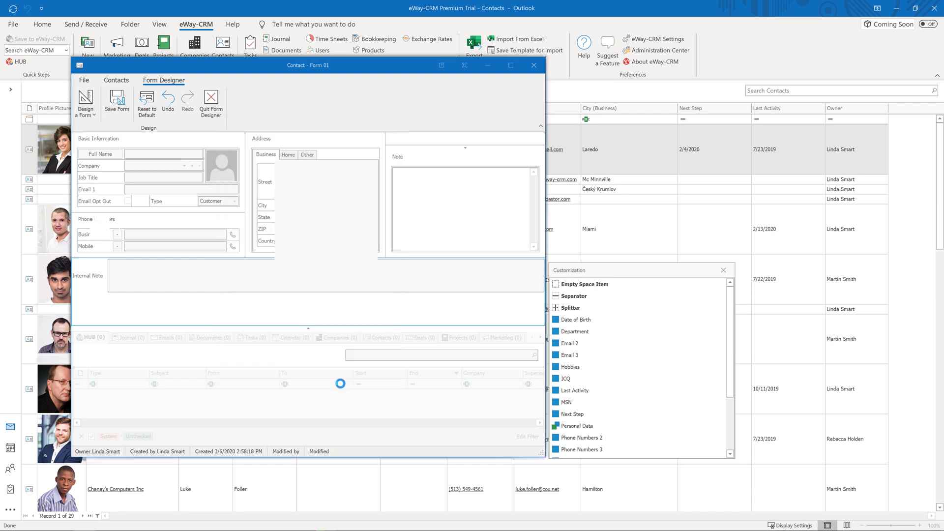
pyautogui.click(233, 200)
pyautogui.click(227, 218)
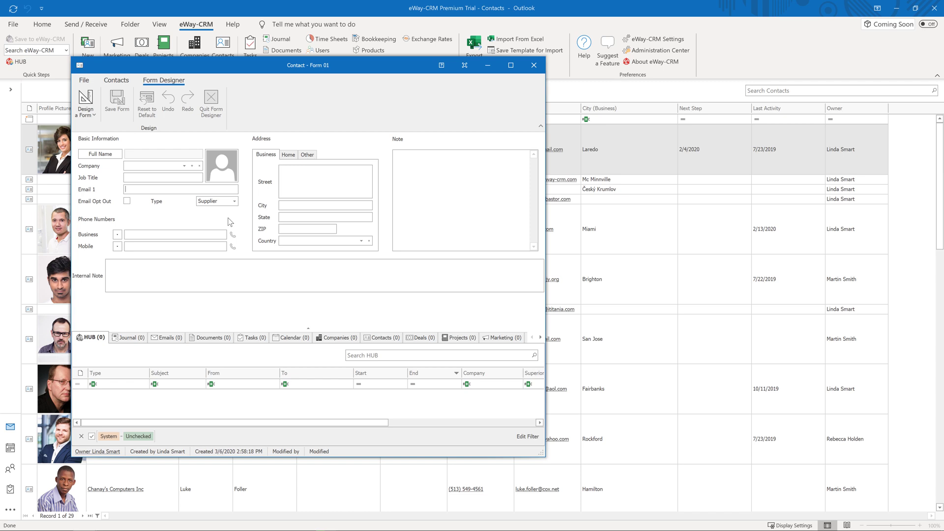
pyautogui.click(233, 201)
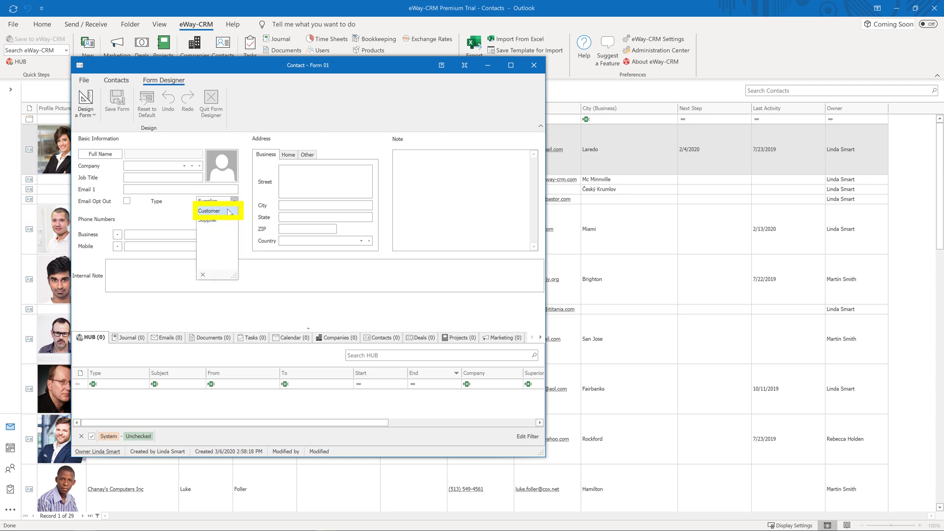